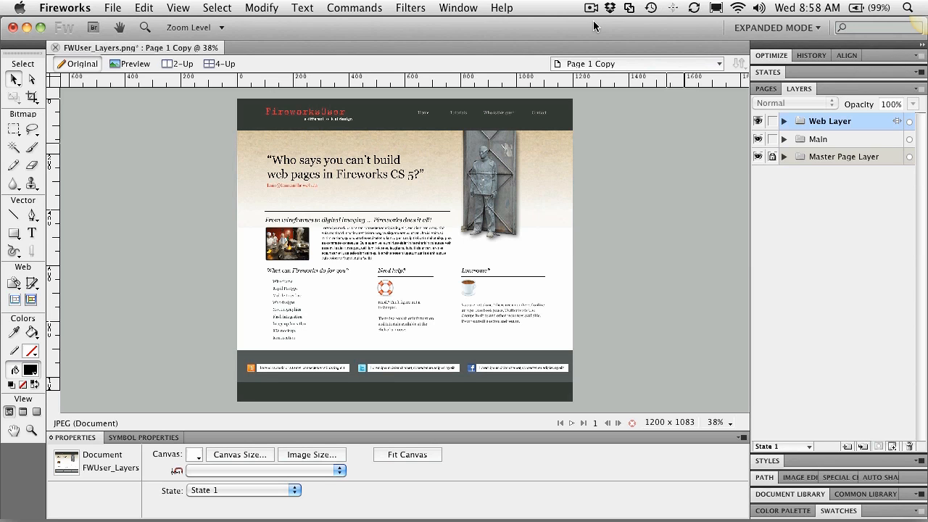
click(442, 237)
click(568, 215)
click(766, 89)
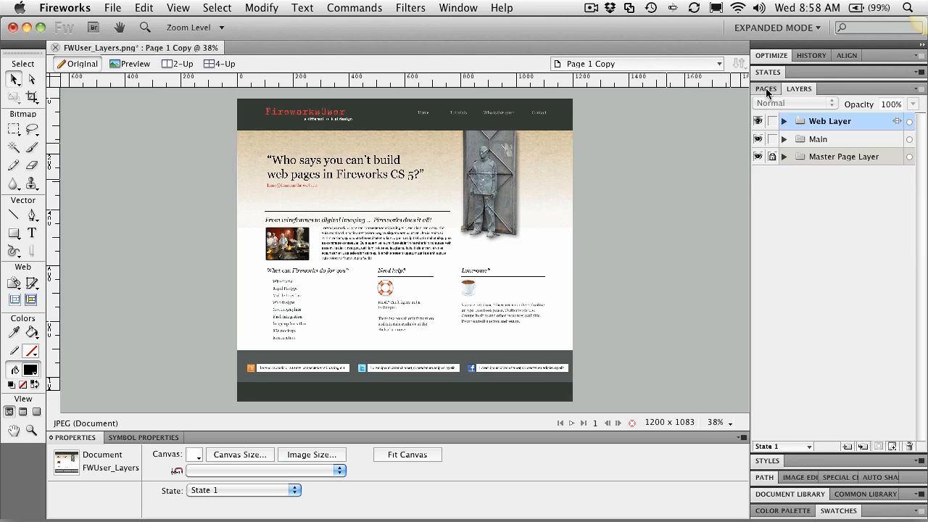
click(796, 89)
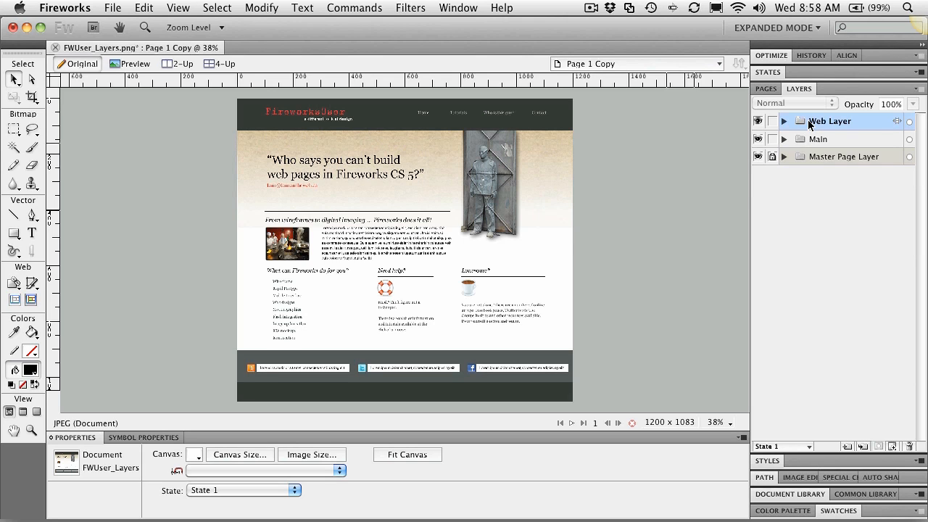
Switch the visibility of the Web Layer and the Master Page Layer off and back on
click(758, 122)
click(758, 122)
click(758, 157)
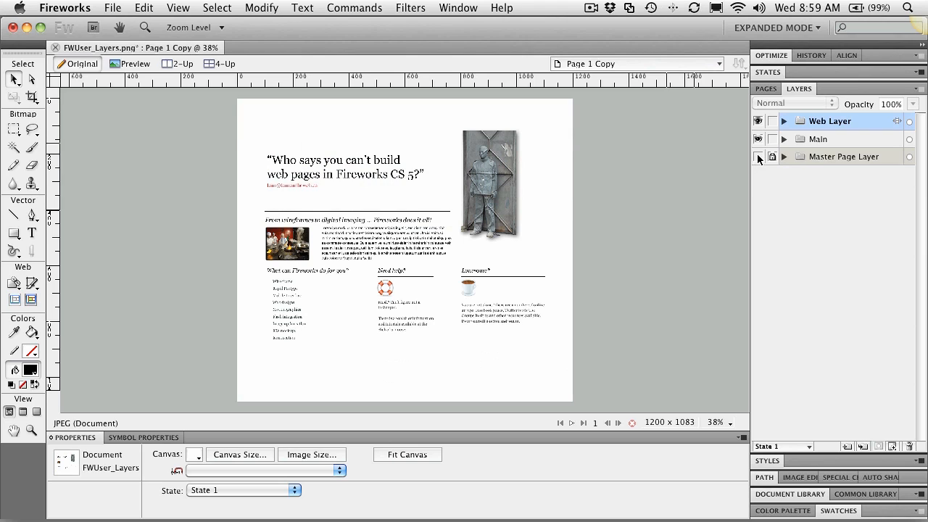
click(758, 157)
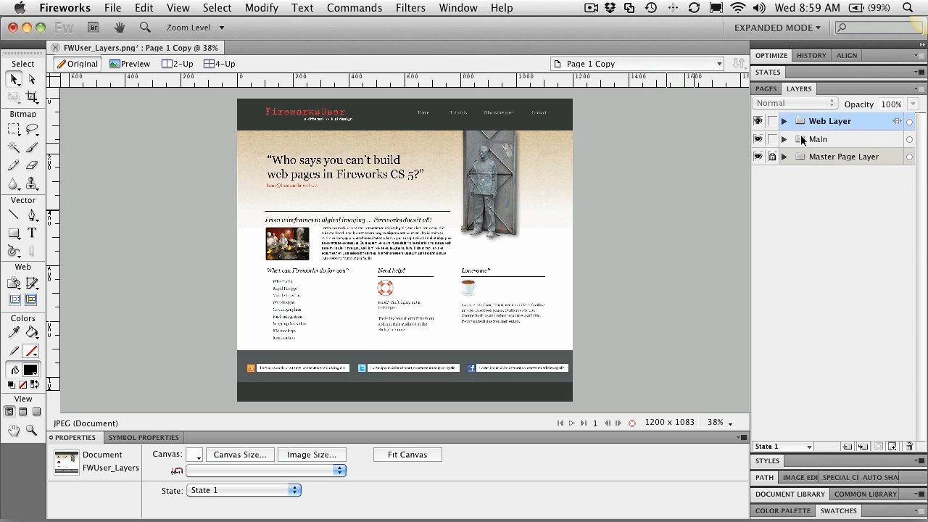
Expand the Main layer and inspect the contents of its FWListing and UserGroups sublayers, leaving UserGroups collapsed
click(784, 140)
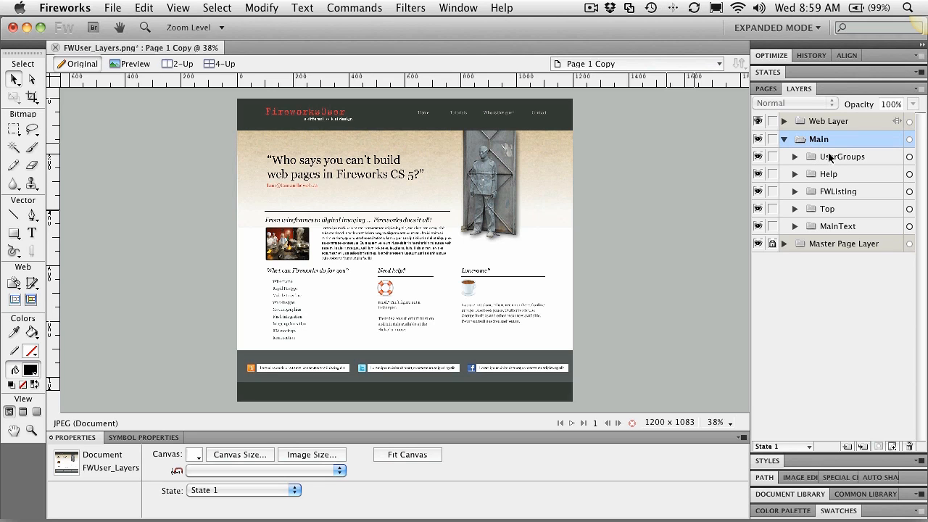
click(834, 192)
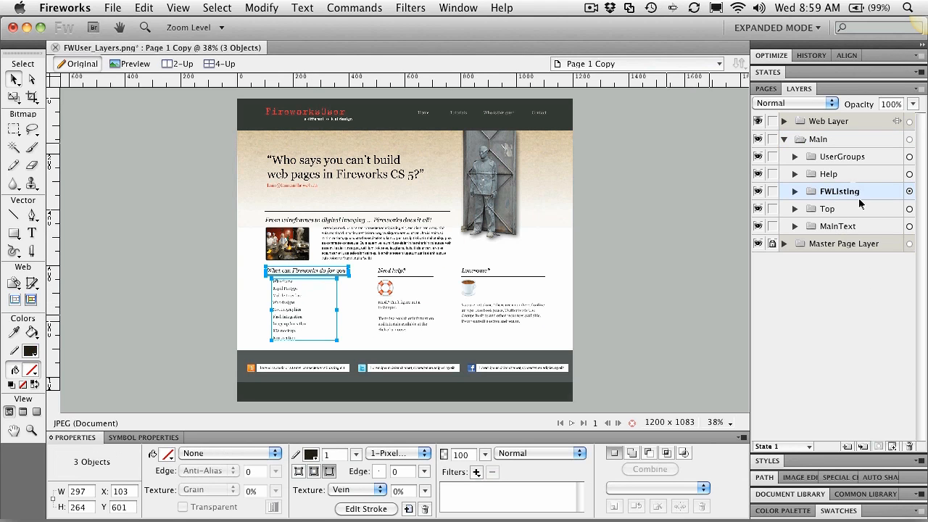
click(839, 158)
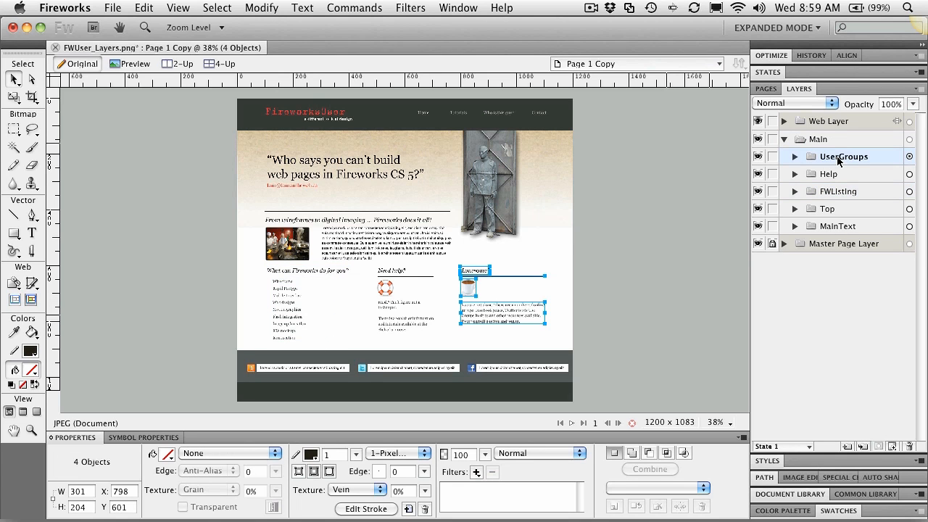
click(794, 156)
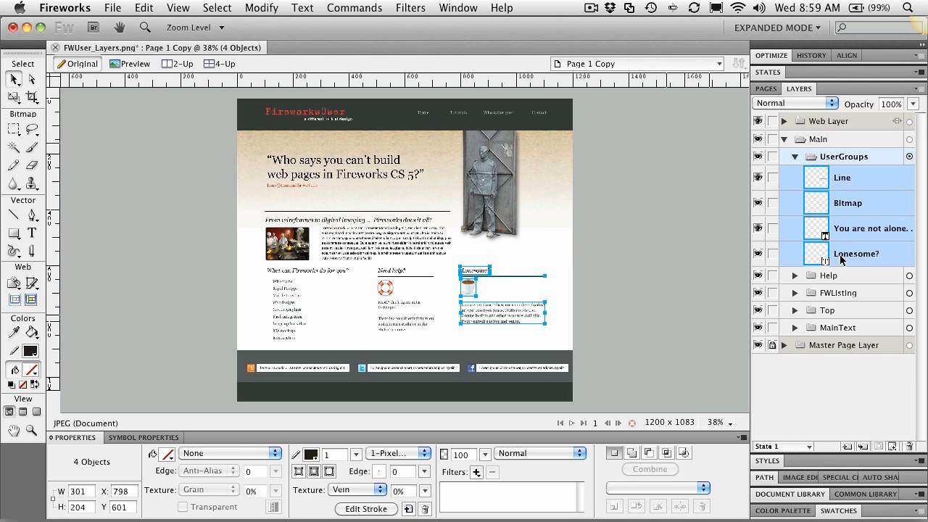
click(796, 158)
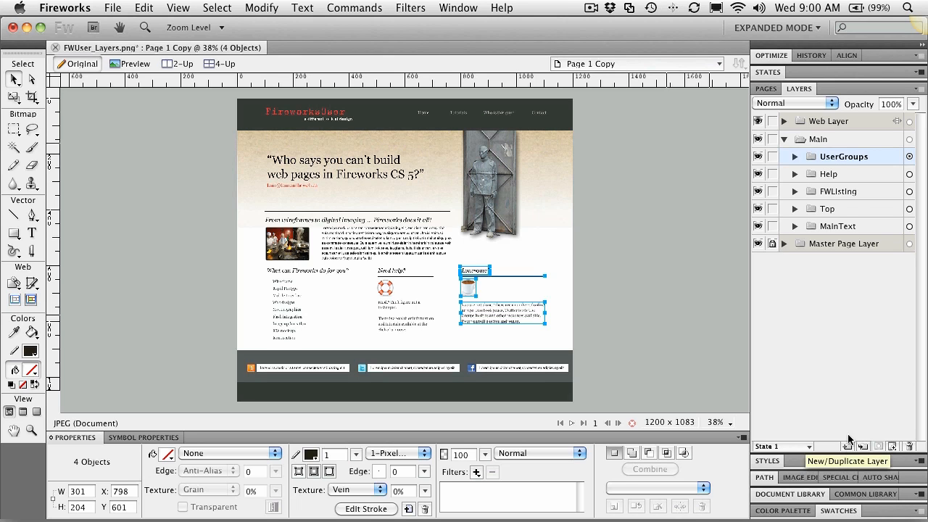
Add a new layer directly above the Main layer and create a sublayer inside it
click(827, 140)
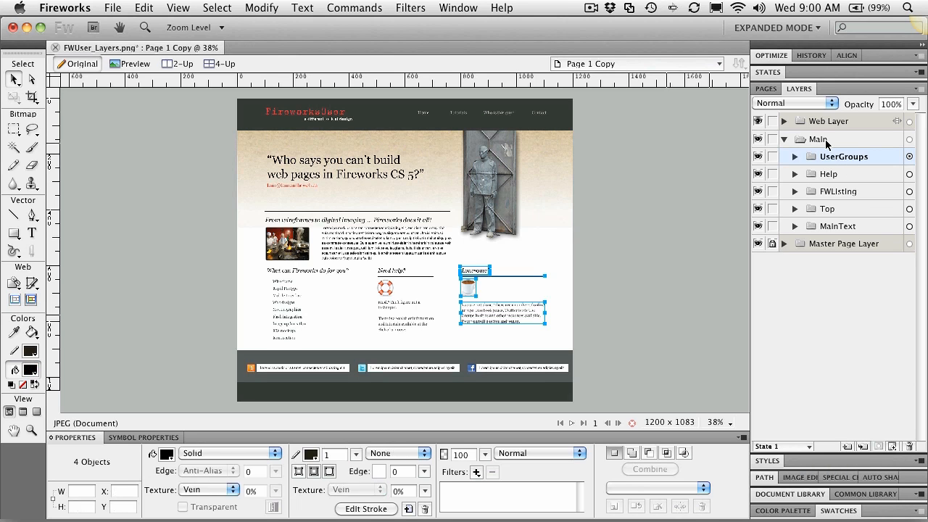
click(847, 446)
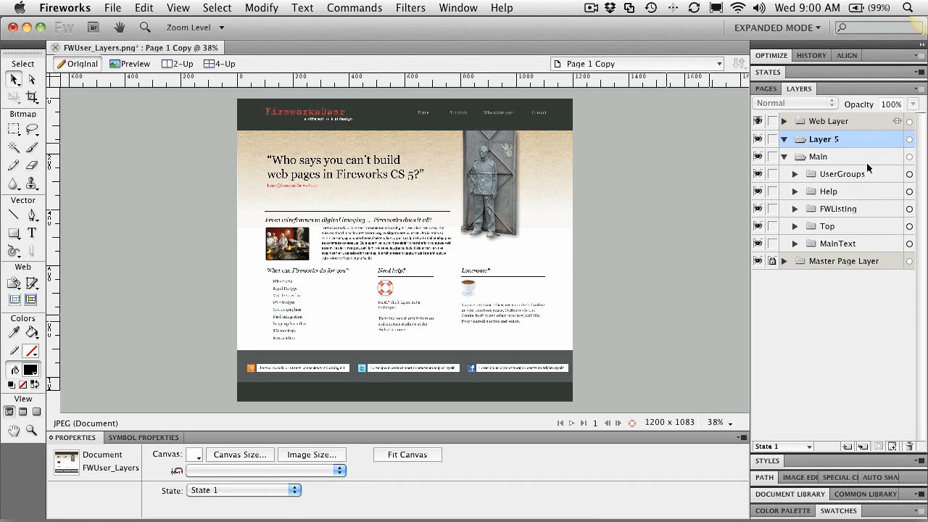
click(866, 449)
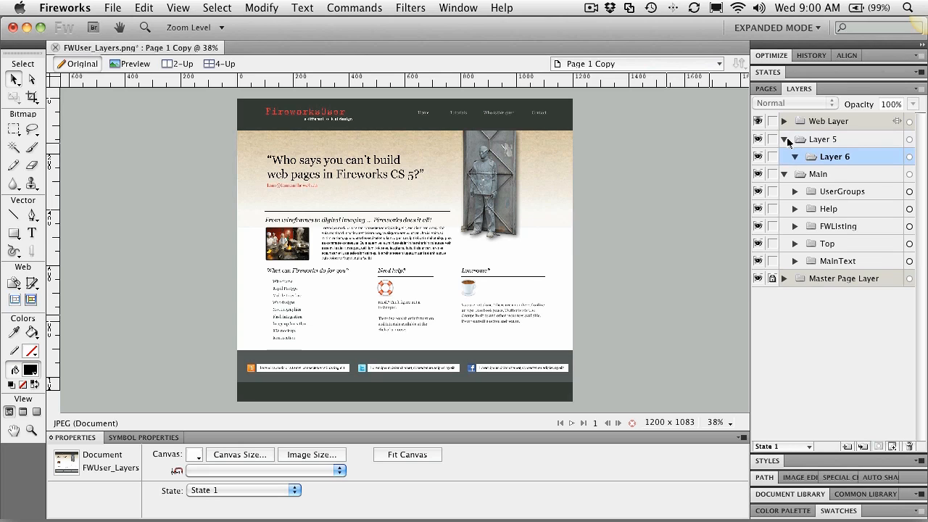
Collapse the newly added layer above Main and delete it together with its sublayer
click(785, 139)
click(786, 139)
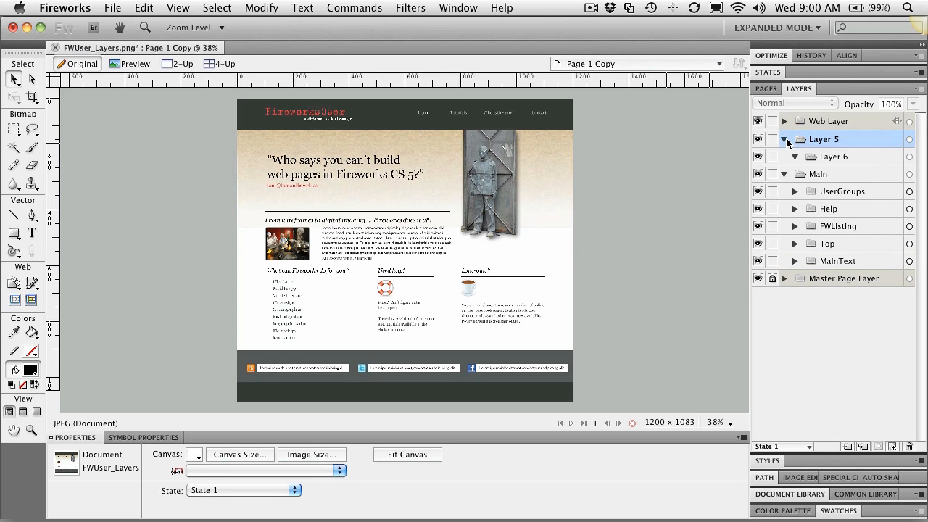
click(785, 140)
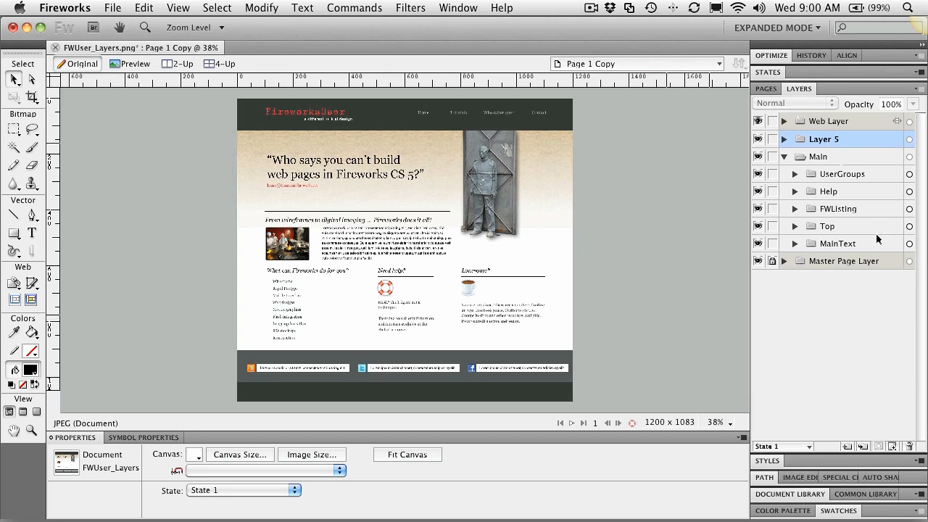
click(912, 449)
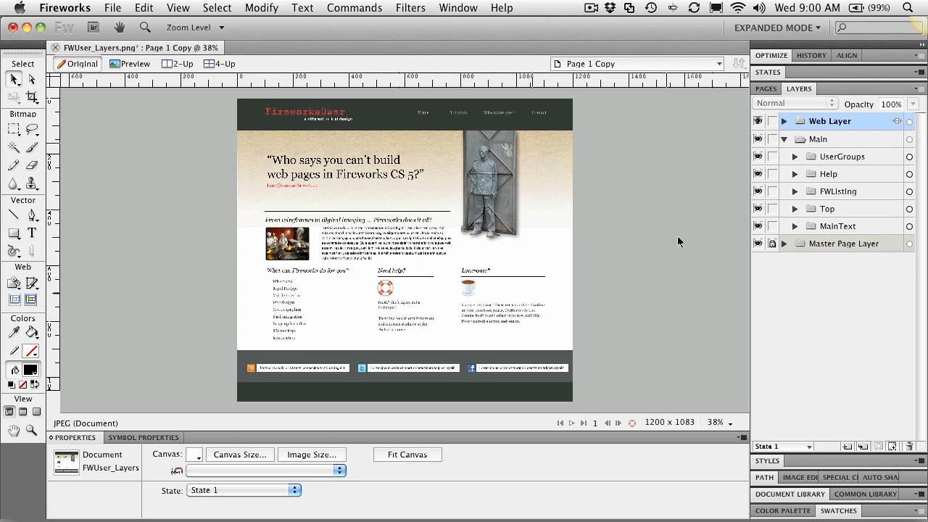
Rename the Main layer to "Home Page"
click(772, 174)
click(822, 143)
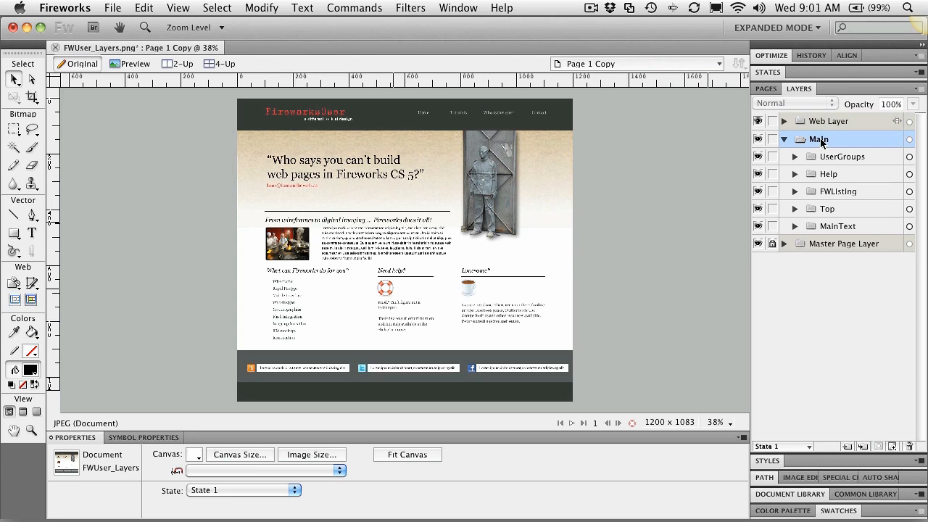
double_click(822, 141)
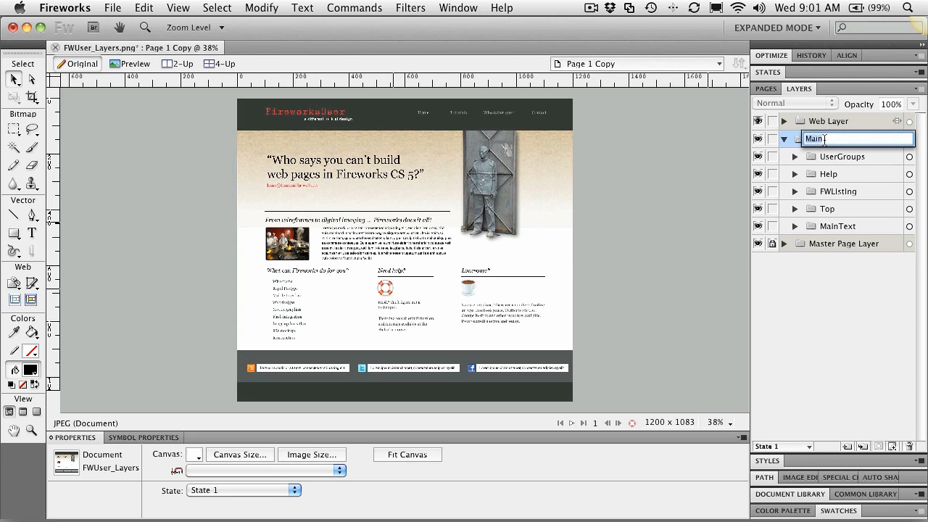
text(Home Page)
key(Return)
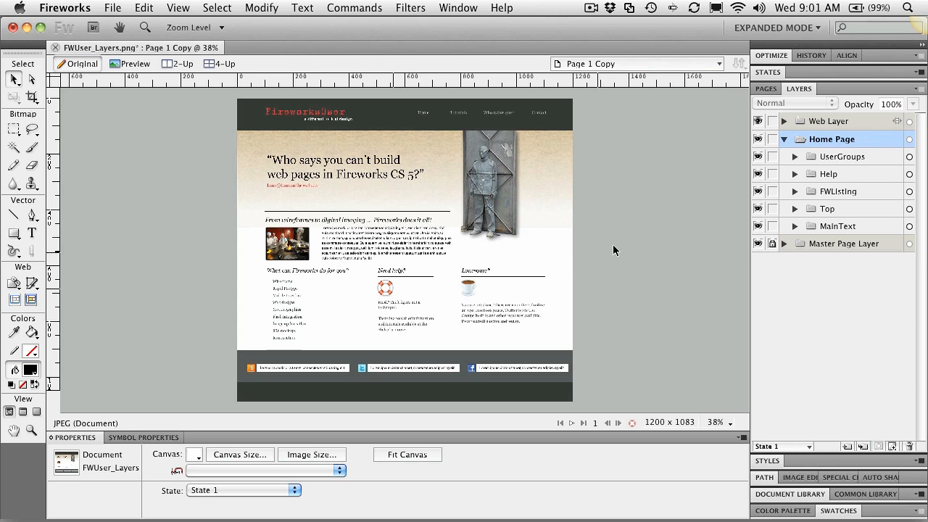
Reorder the objects in the Help sublayer to Need help?, Line, Ring and the "Stuck? Can't figure" text
click(795, 175)
click(838, 197)
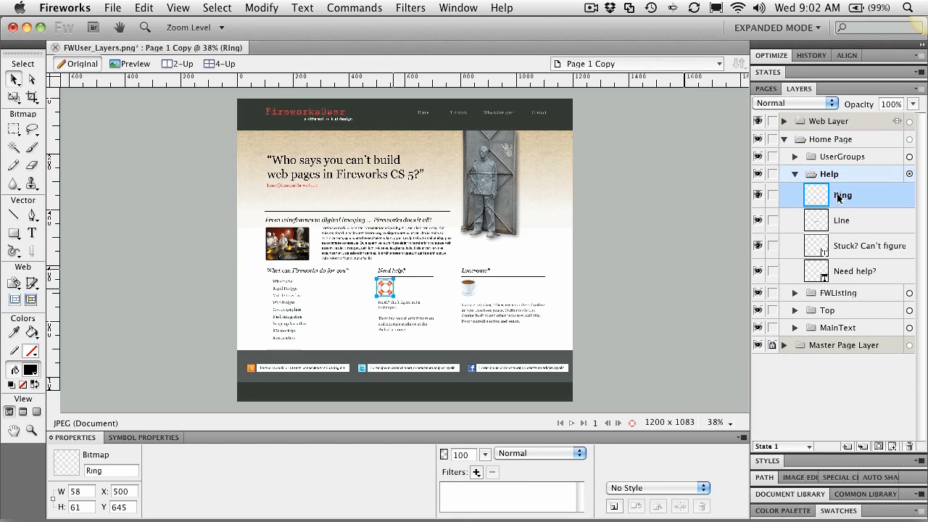
drag(385, 291, 384, 287)
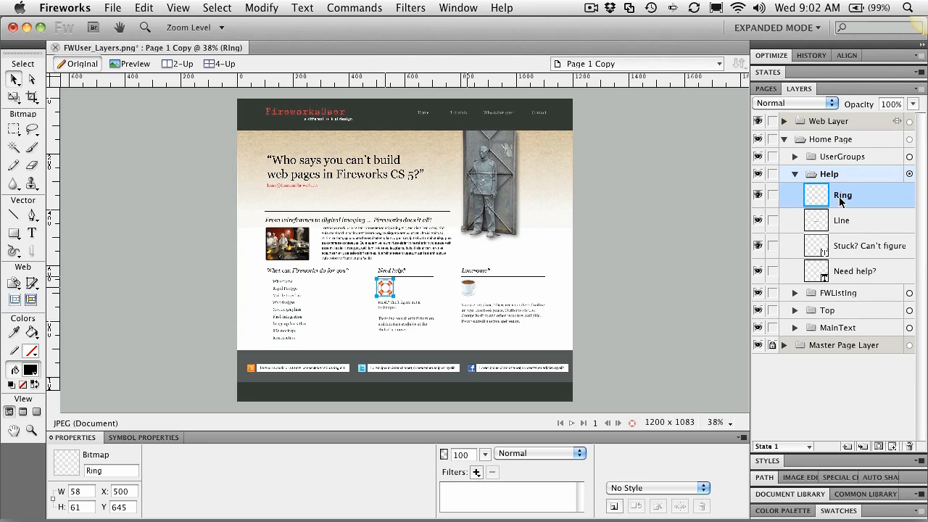
mouse_move(841, 202)
mouse_down()
mouse_move(841, 288)
mouse_move(841, 206)
mouse_up()
click(839, 272)
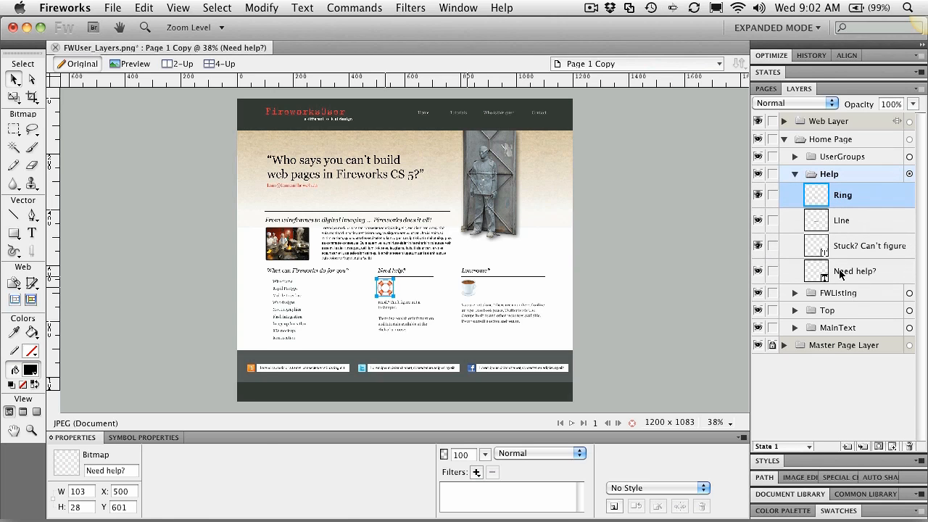
mouse_move(842, 271)
mouse_down()
mouse_move(838, 196)
mouse_move(838, 254)
mouse_up()
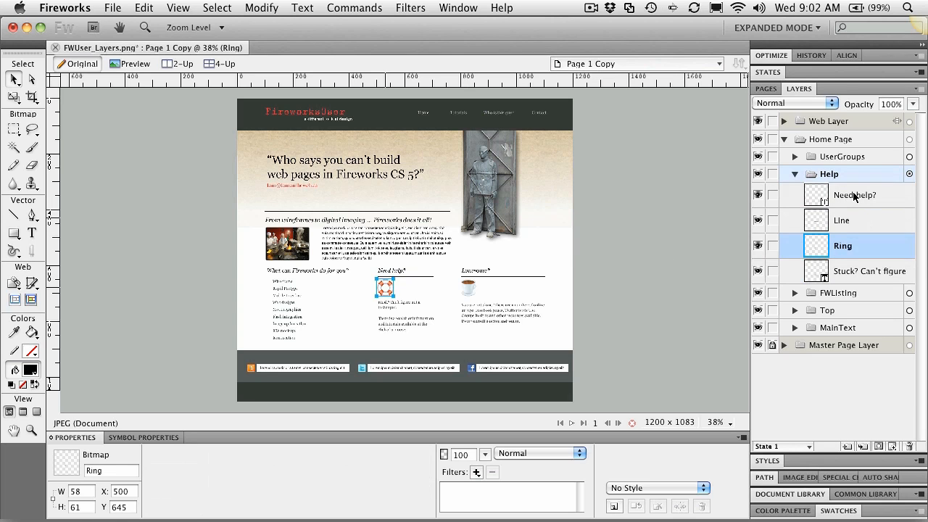
Select each object in the Help sublayer in turn to check its order against the page, and collapse the sublayer
click(855, 197)
click(846, 221)
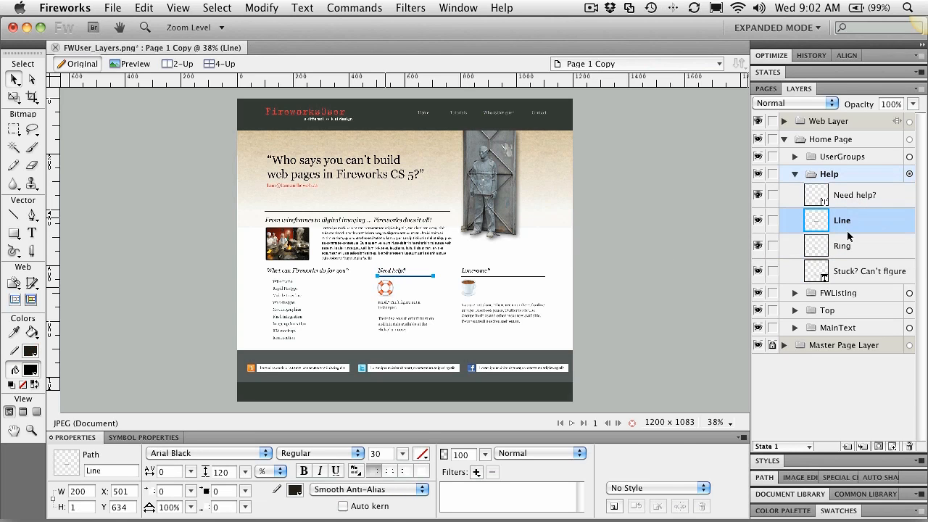
click(841, 246)
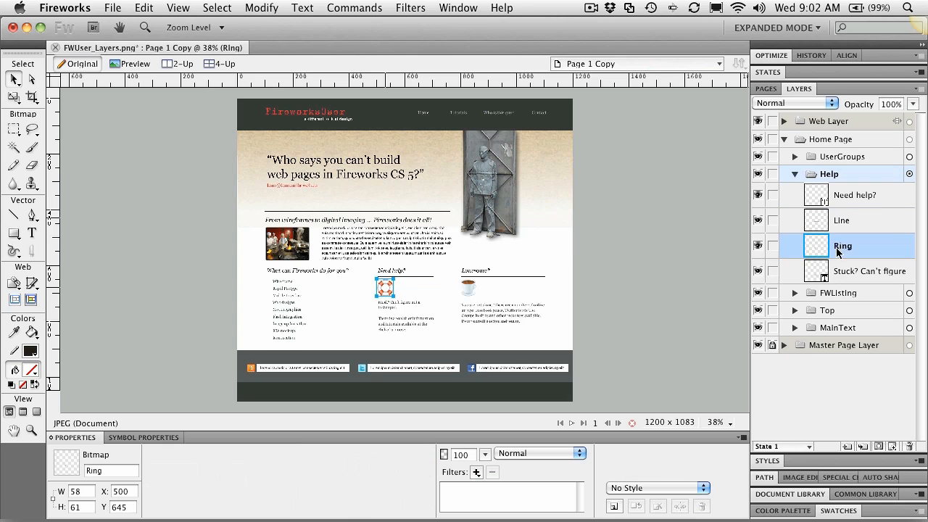
click(837, 270)
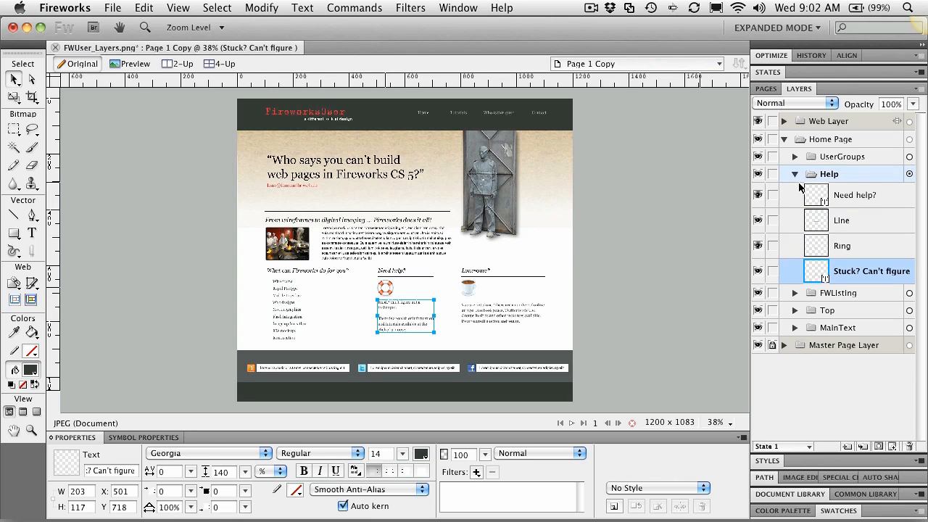
click(795, 175)
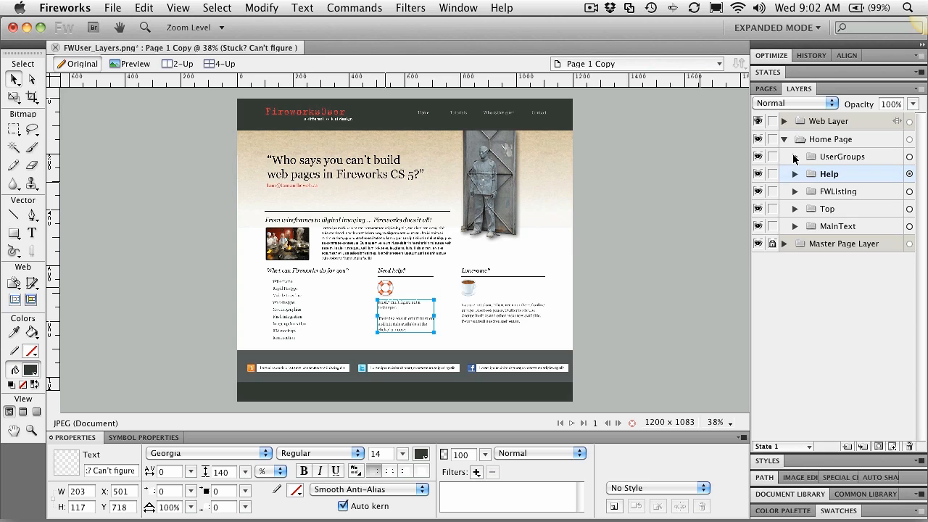
Move the Top sublayer containing the door image above UserGroups in the Home Page layer
click(490, 185)
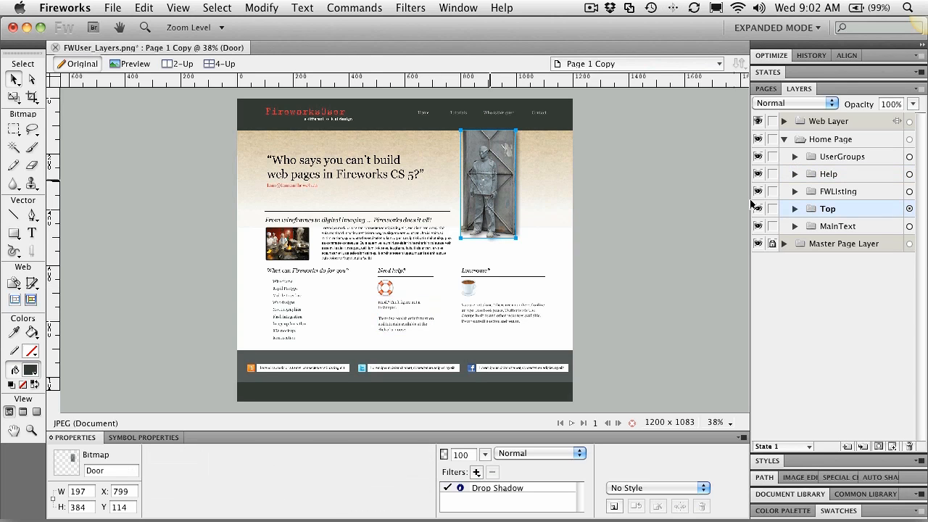
alt+click(819, 208)
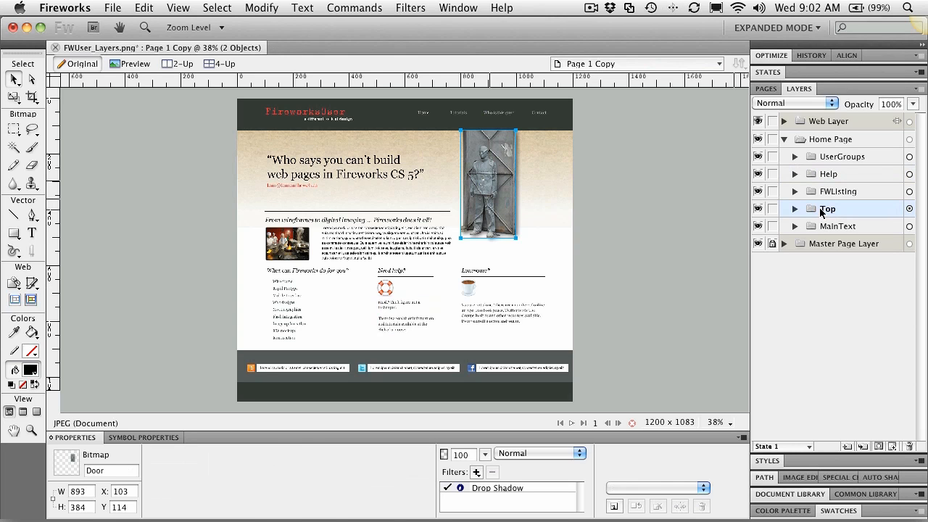
drag(819, 208, 820, 151)
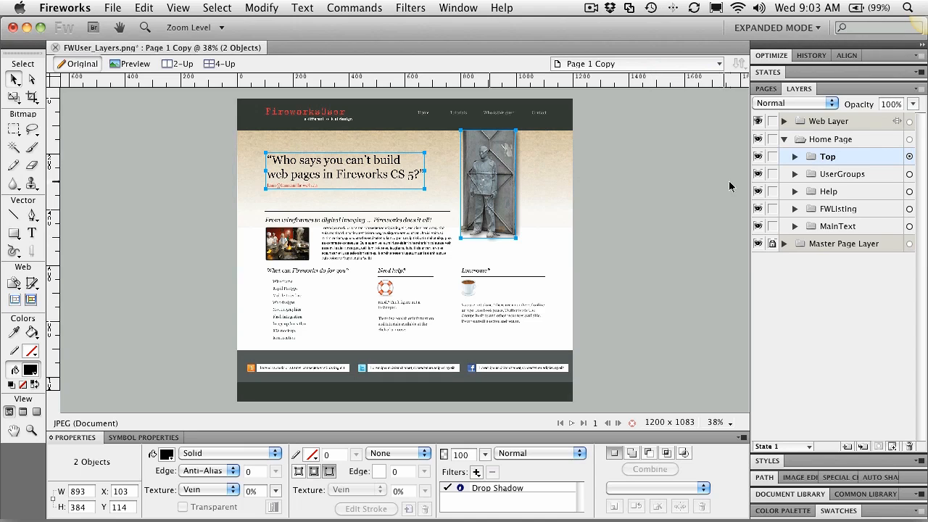
Lower the opacity of the Top sublayer's objects to 48% and restore it to 100%
click(913, 105)
drag(913, 104, 911, 144)
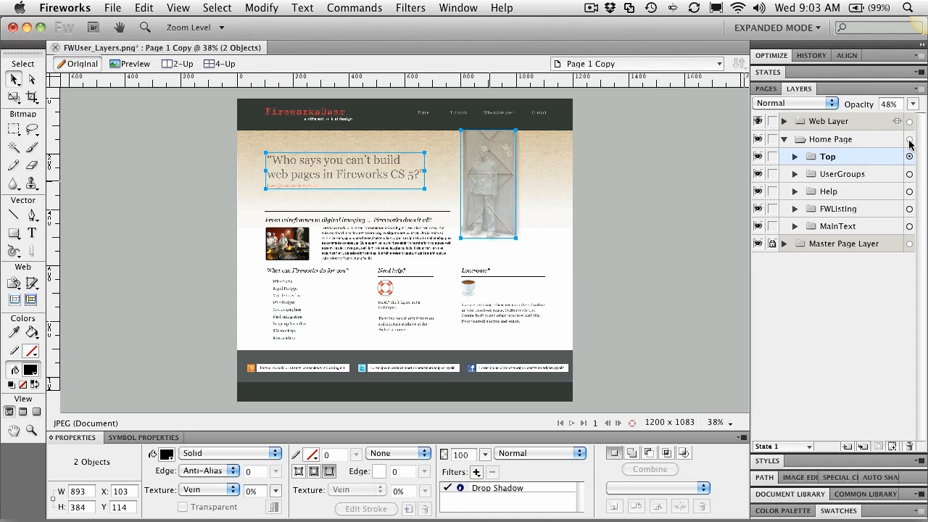
drag(913, 104, 914, 69)
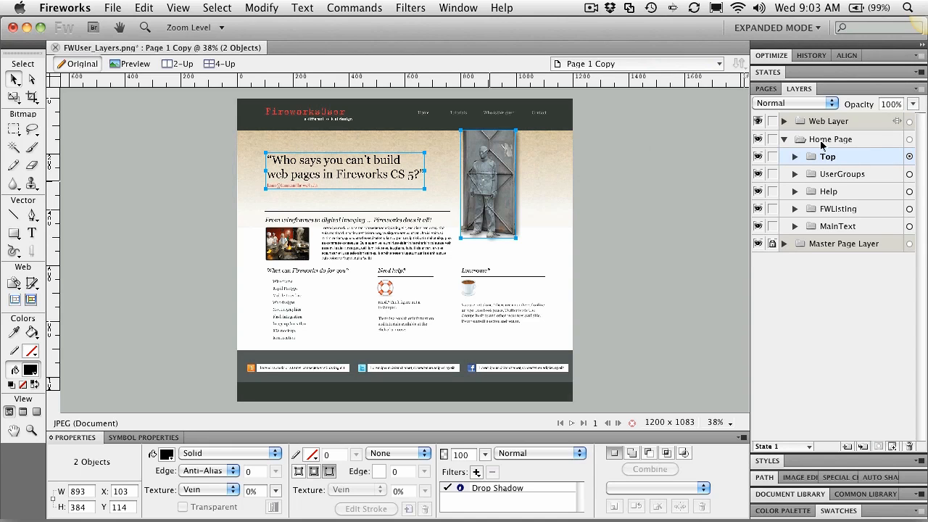
Change the blend mode of only the Door image in the Top sublayer to Multiply and restore it to Normal
click(795, 157)
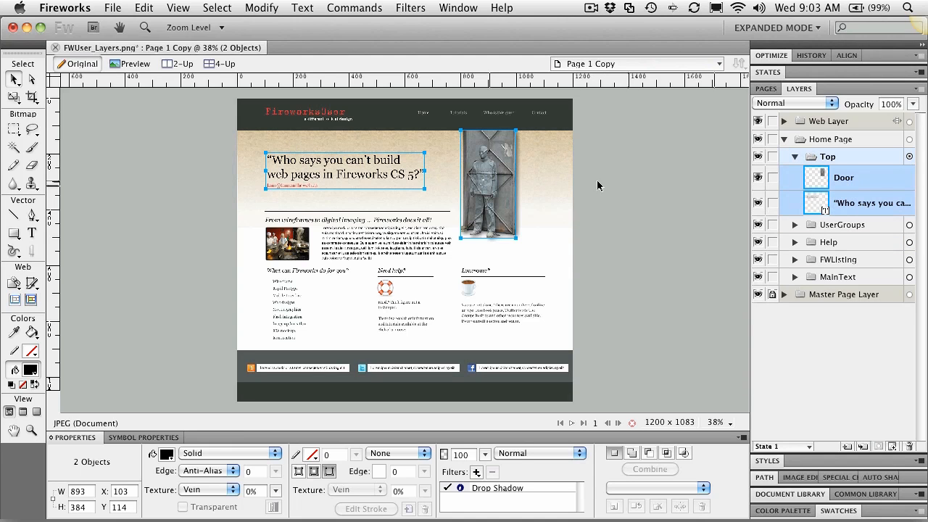
key(F9)
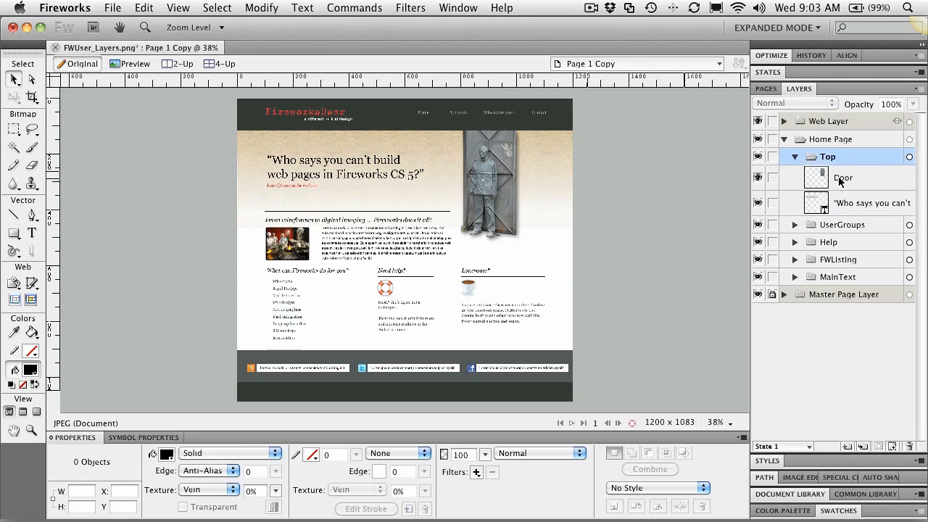
click(838, 174)
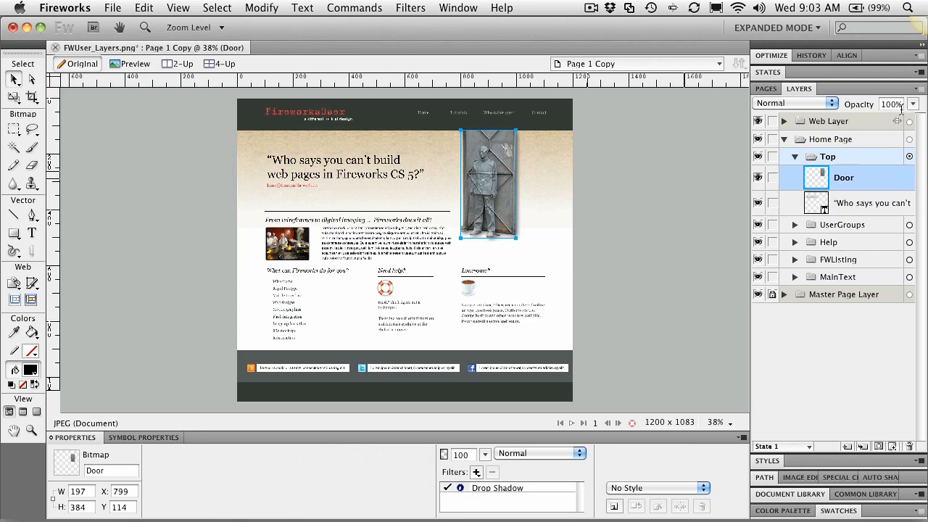
drag(913, 104, 914, 62)
click(829, 102)
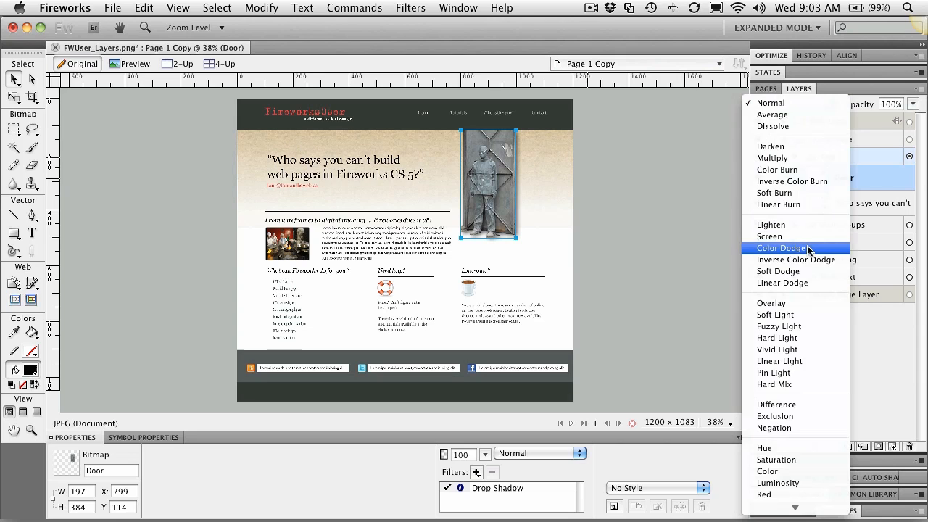
click(799, 158)
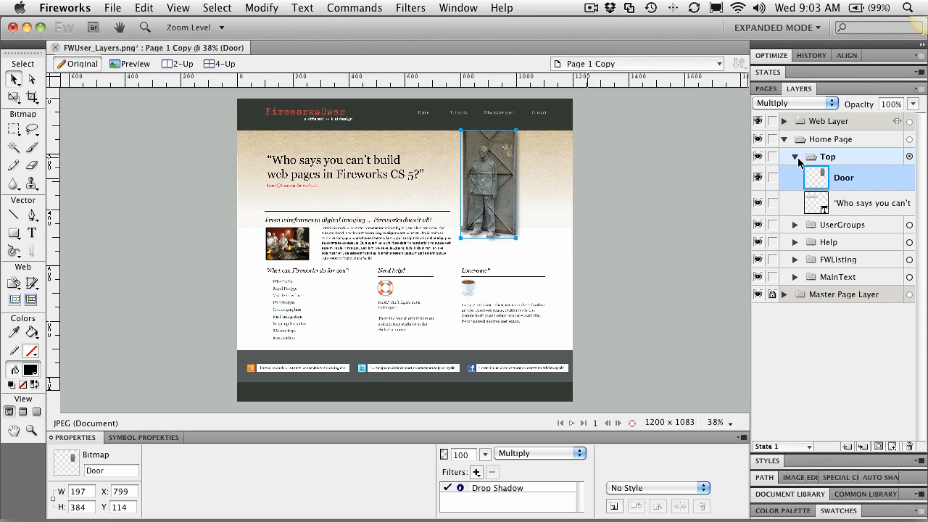
click(829, 103)
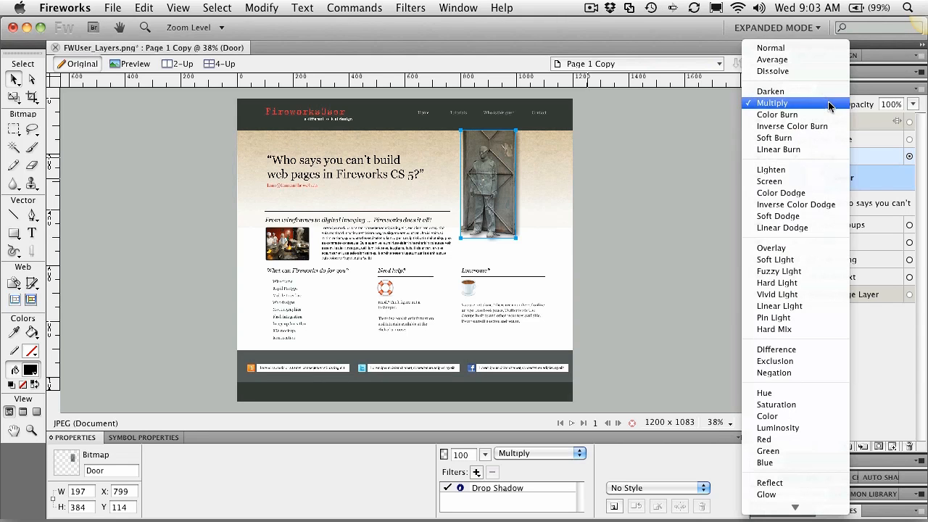
click(800, 48)
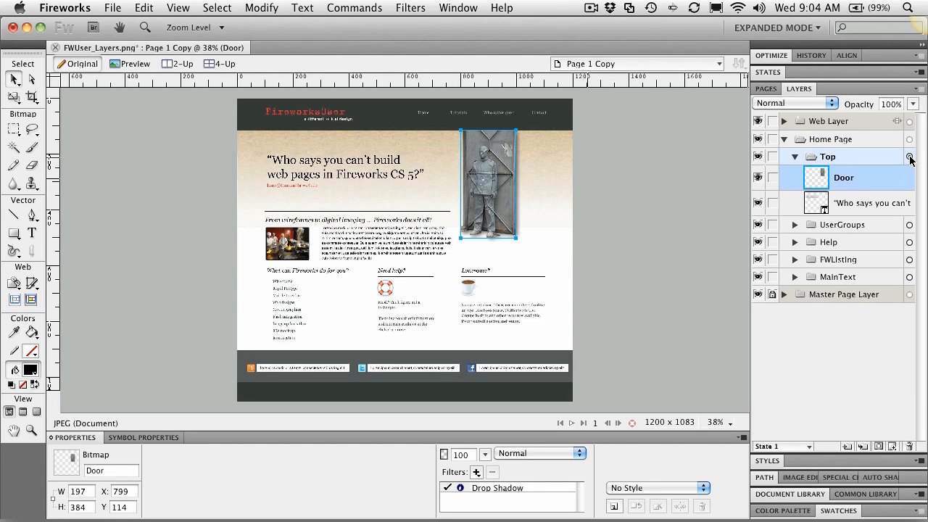
Move the Door image from the Top sublayer into UserGroups and back into Top, and collapse both sublayers
drag(911, 160, 911, 230)
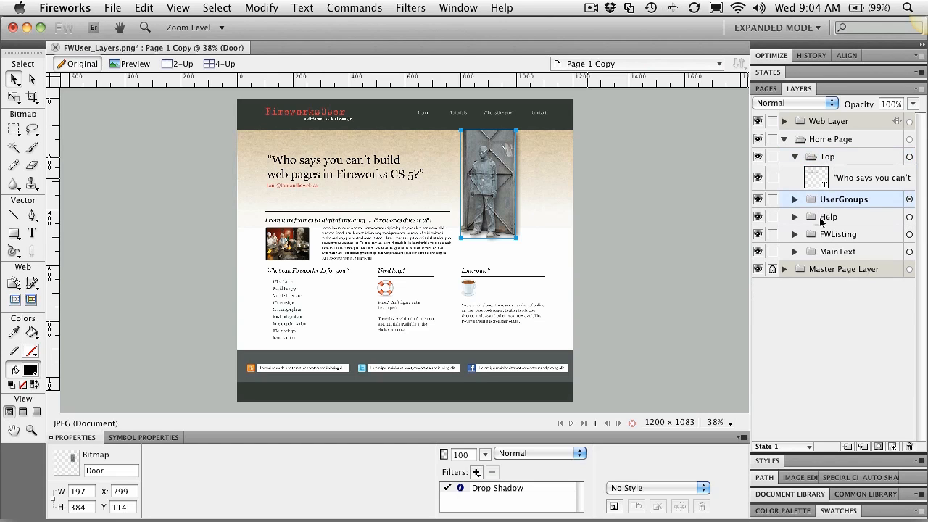
click(794, 201)
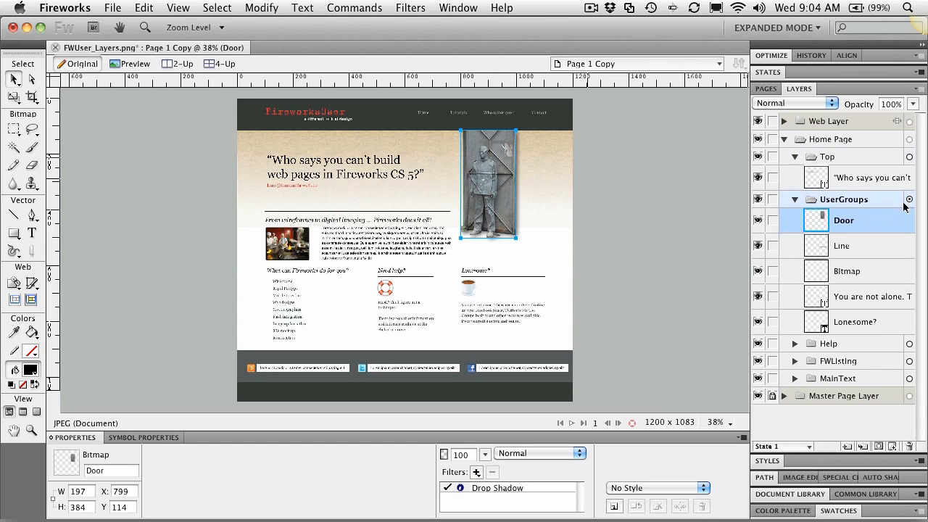
drag(910, 203, 910, 160)
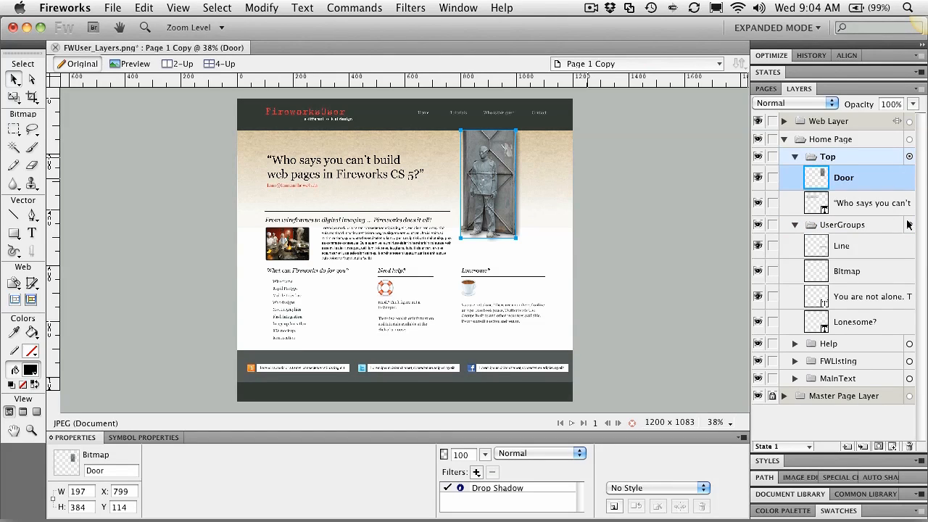
click(795, 156)
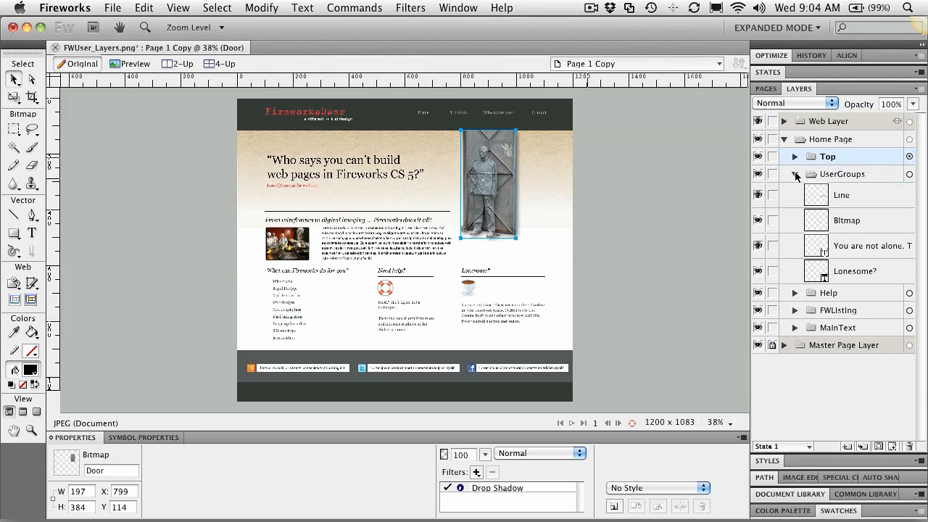
click(795, 175)
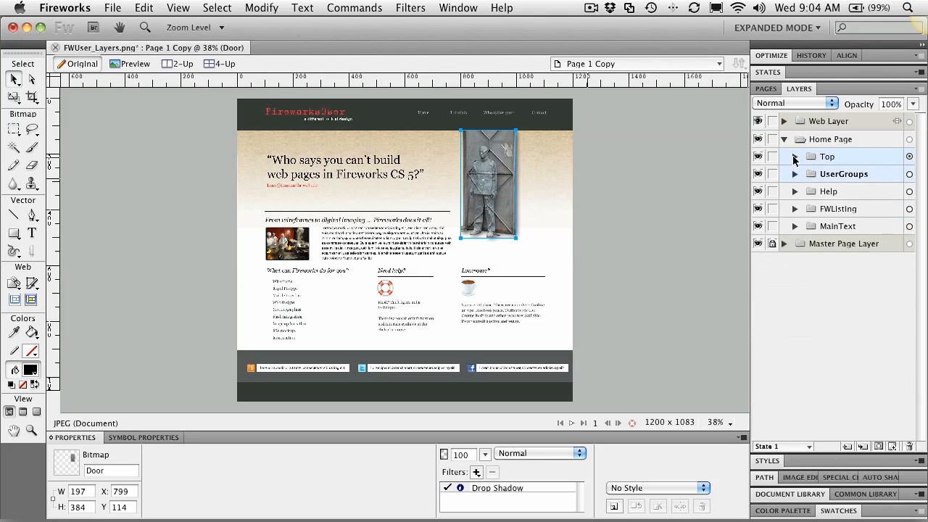